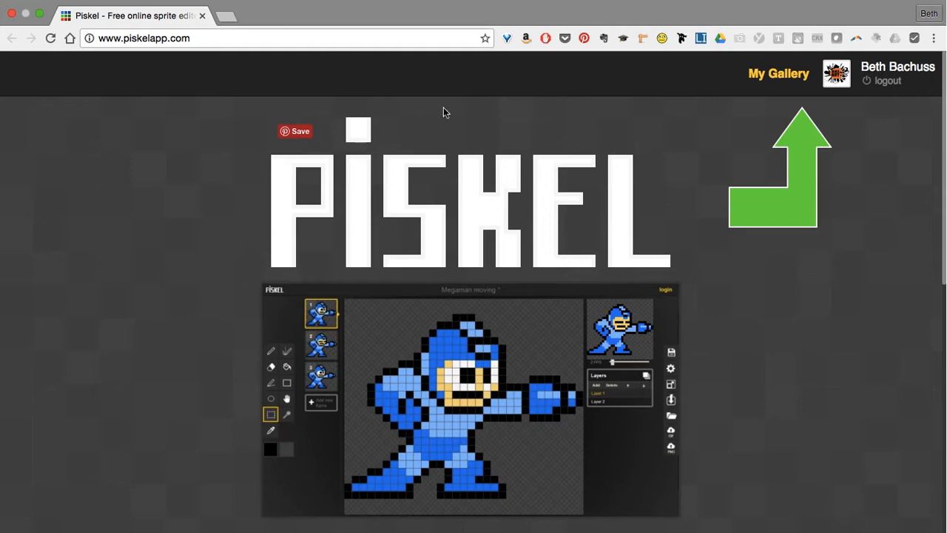
Step: Look through the feature overview on the Piskel home page and start creating a new sprite
scroll(492, 233, down, 3)
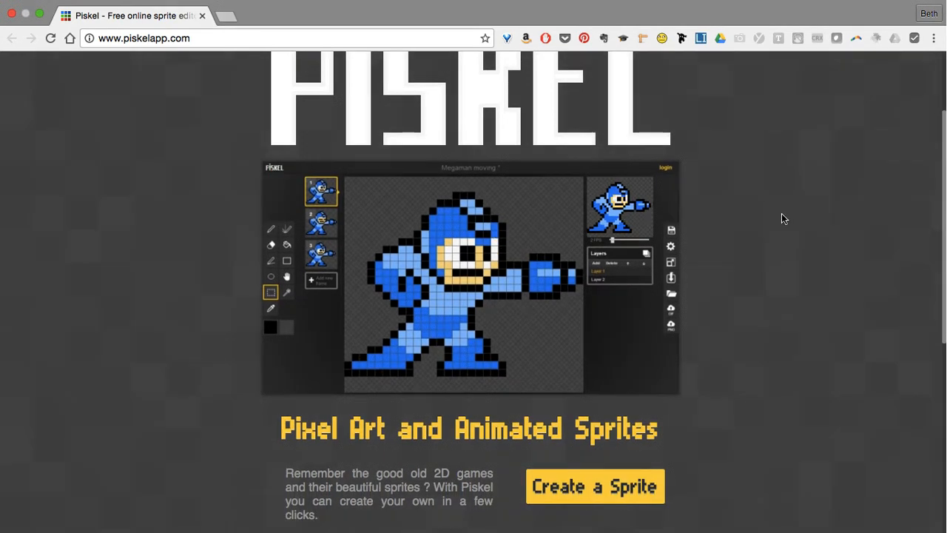
scroll(823, 360, down, 7)
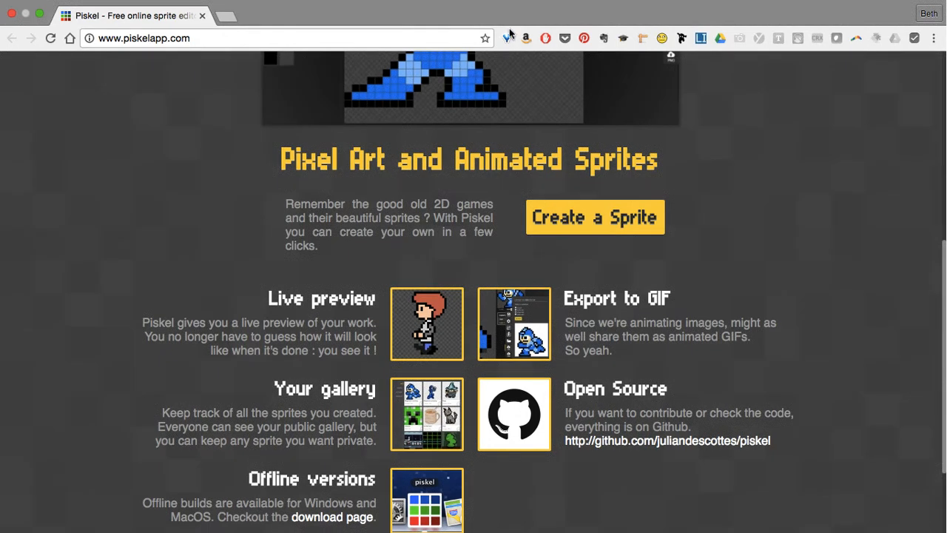
scroll(832, 215, down, 2)
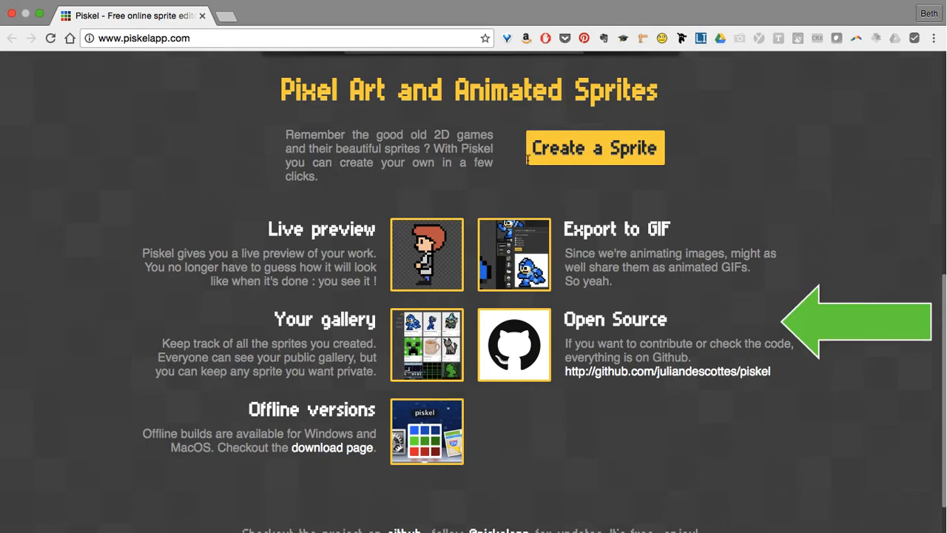
scroll(595, 361, down, 2)
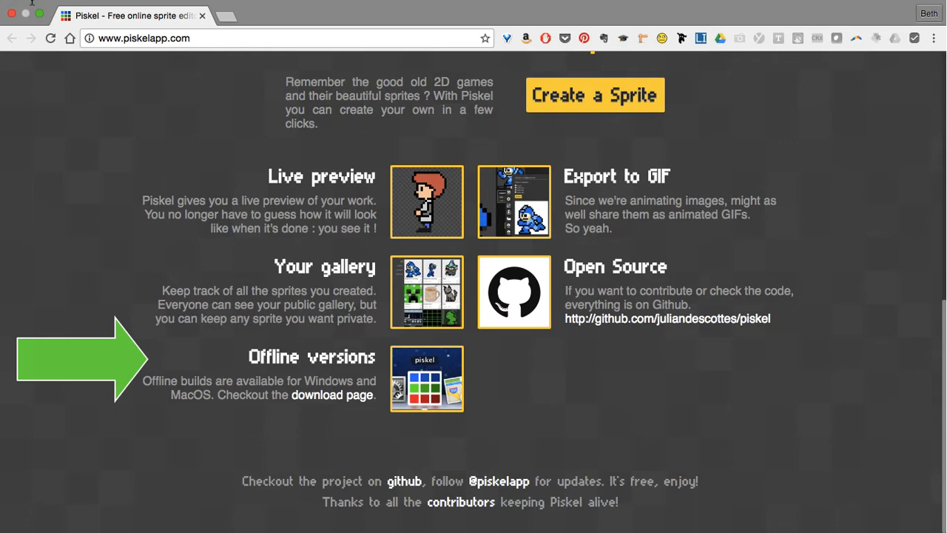
scroll(768, 198, up, 5)
click(645, 316)
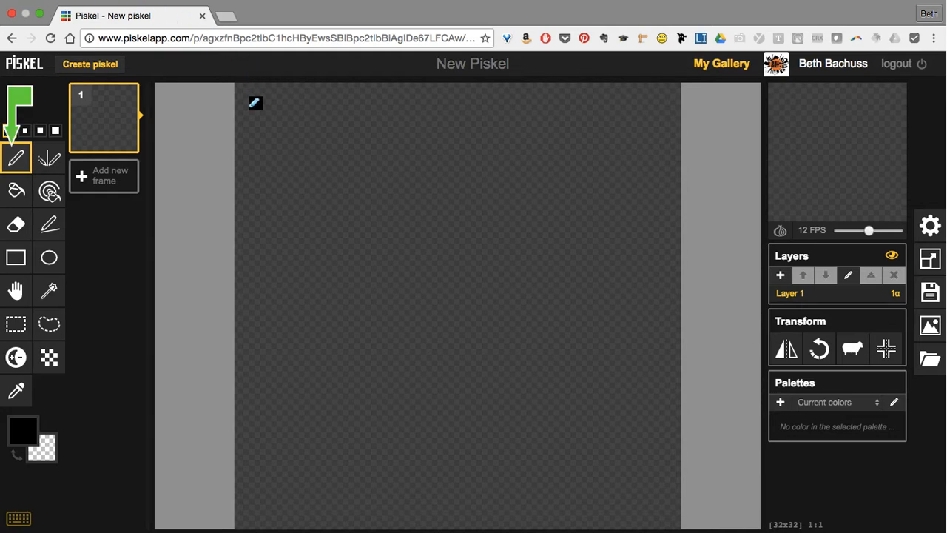
Step: Draw four separate black vertical strokes in the upper part of the canvas, each with the next larger pen size
mouse_move(253, 102)
mouse_down()
mouse_move(241, 143)
mouse_move(244, 254)
mouse_up()
key(bracketright)
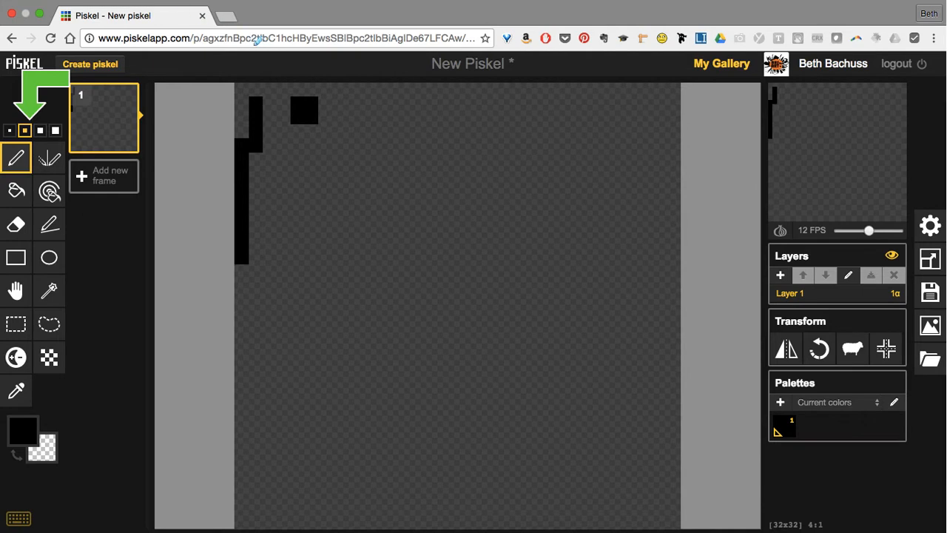
drag(295, 106, 296, 208)
key(bracketright)
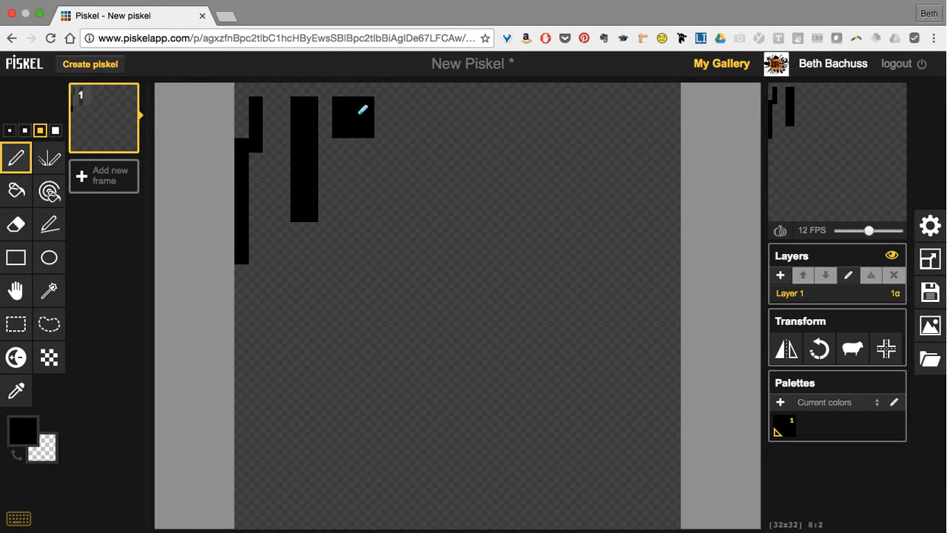
drag(366, 145, 367, 229)
key(bracketright)
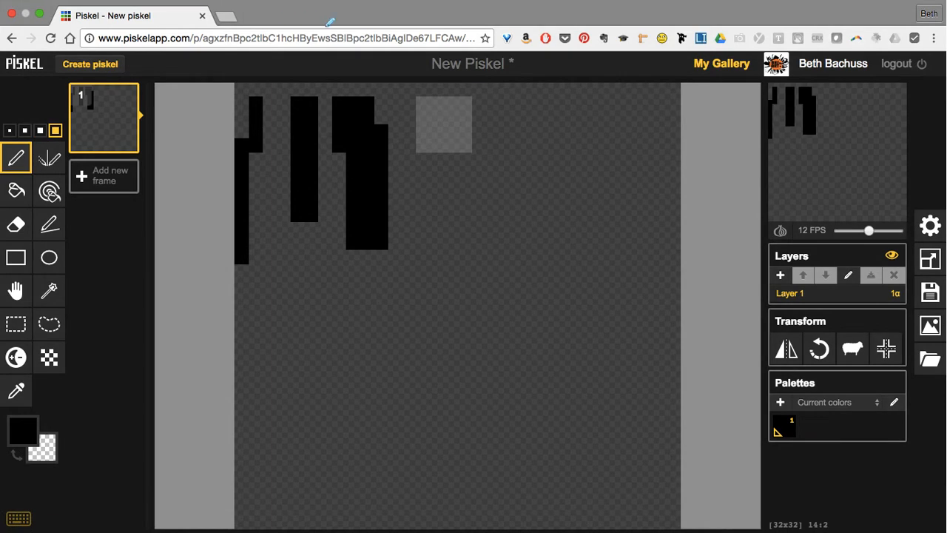
click(444, 122)
drag(446, 122, 444, 243)
Step: Draw a symmetrical pair of eyes and a nose in the canvas's lower half using the Vertical Mirror pen at the smallest size
key(bracketleft)
key(bracketleft)
key(bracketleft)
key(v)
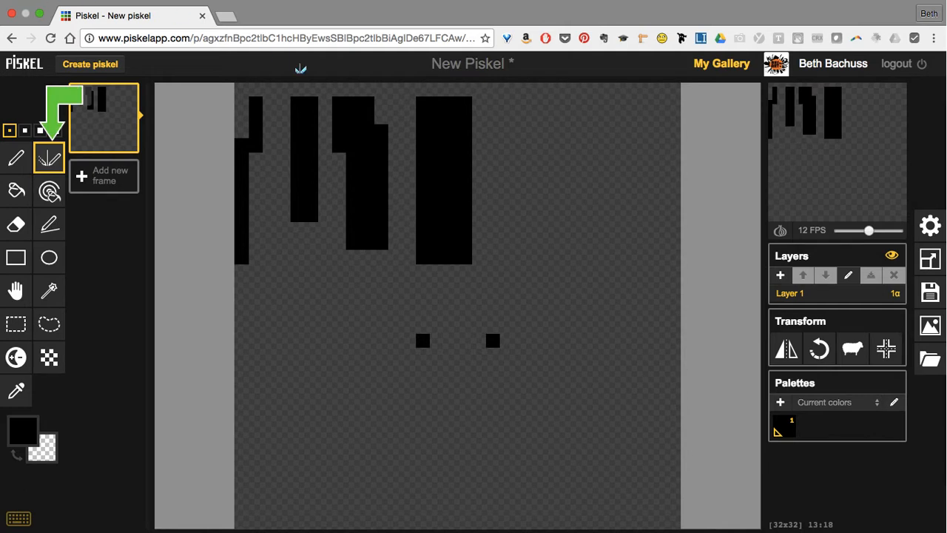
mouse_move(421, 339)
mouse_down()
mouse_move(373, 318)
mouse_move(322, 315)
mouse_move(254, 377)
mouse_move(259, 398)
mouse_move(367, 418)
mouse_move(394, 414)
mouse_move(410, 363)
mouse_move(420, 362)
mouse_move(372, 358)
mouse_move(356, 374)
mouse_move(365, 388)
mouse_move(361, 410)
mouse_move(393, 400)
mouse_move(397, 370)
mouse_up()
click(451, 382)
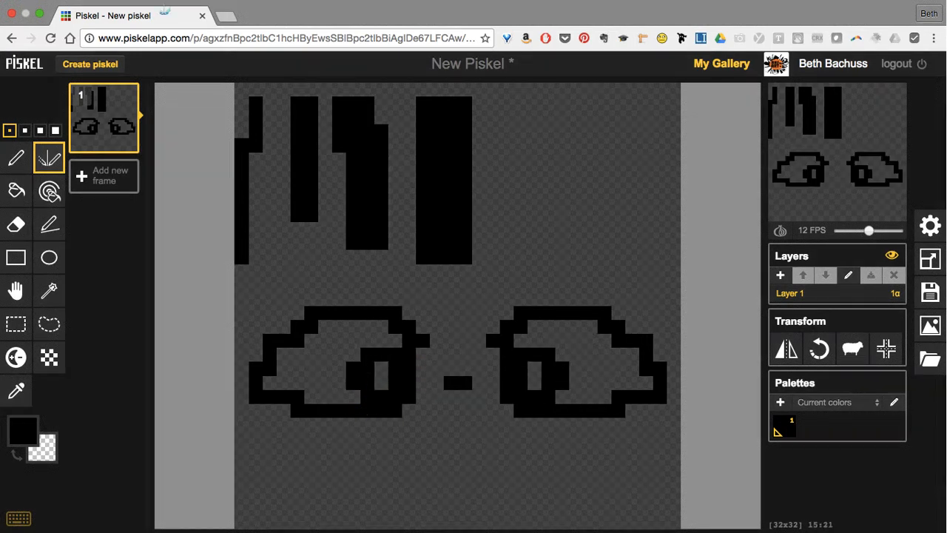
mouse_move(458, 374)
mouse_down()
mouse_move(427, 477)
mouse_move(450, 501)
mouse_up()
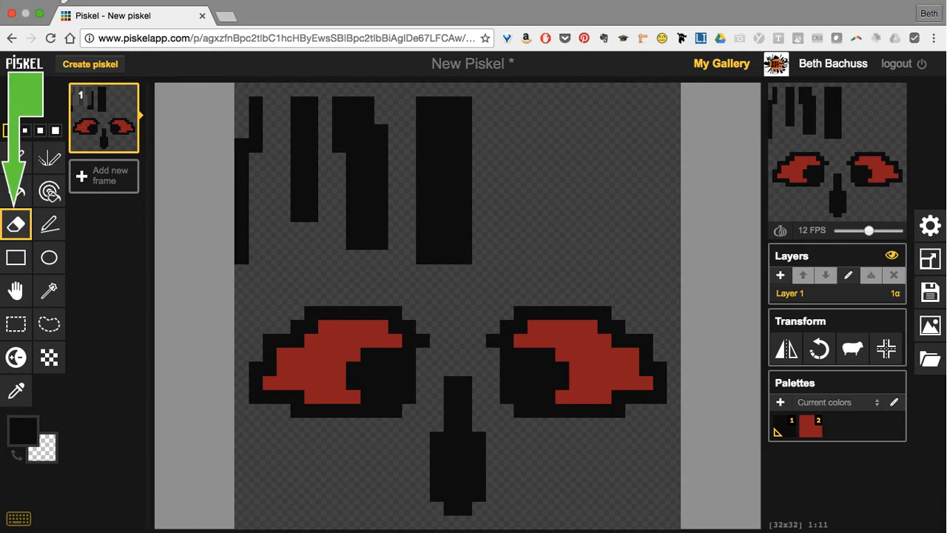
Step: Erase the vertical strokes, the nose and the right-hand eye with the Eraser, switching to its largest size
mouse_move(258, 235)
mouse_down()
mouse_move(425, 247)
mouse_move(381, 90)
mouse_move(322, 99)
mouse_move(362, 180)
mouse_move(421, 140)
mouse_move(443, 185)
mouse_move(370, 203)
mouse_move(279, 146)
mouse_move(239, 245)
mouse_up()
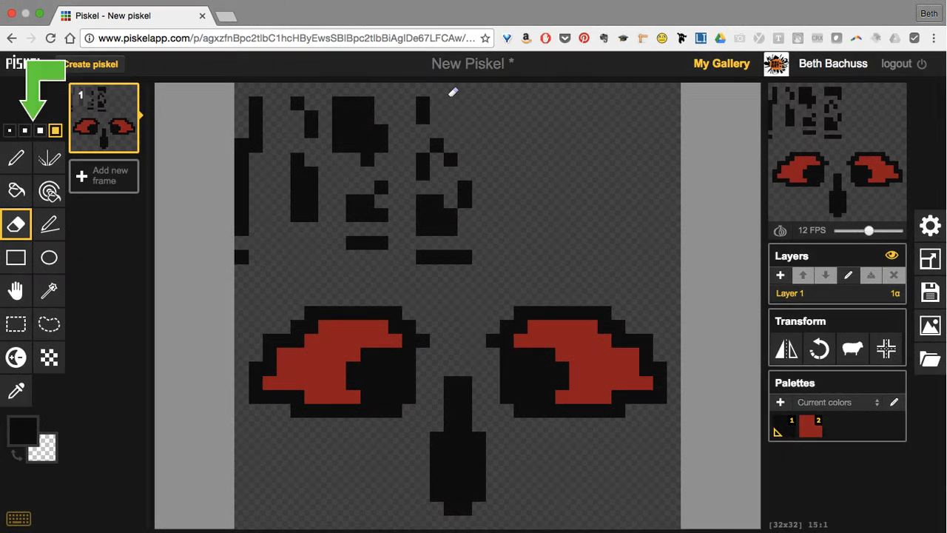
mouse_move(453, 97)
mouse_down()
mouse_move(455, 236)
mouse_move(439, 278)
mouse_move(432, 30)
mouse_move(368, 244)
mouse_move(354, 49)
mouse_move(338, 239)
mouse_move(287, 33)
mouse_move(284, 252)
mouse_move(279, 213)
mouse_move(262, 249)
mouse_up()
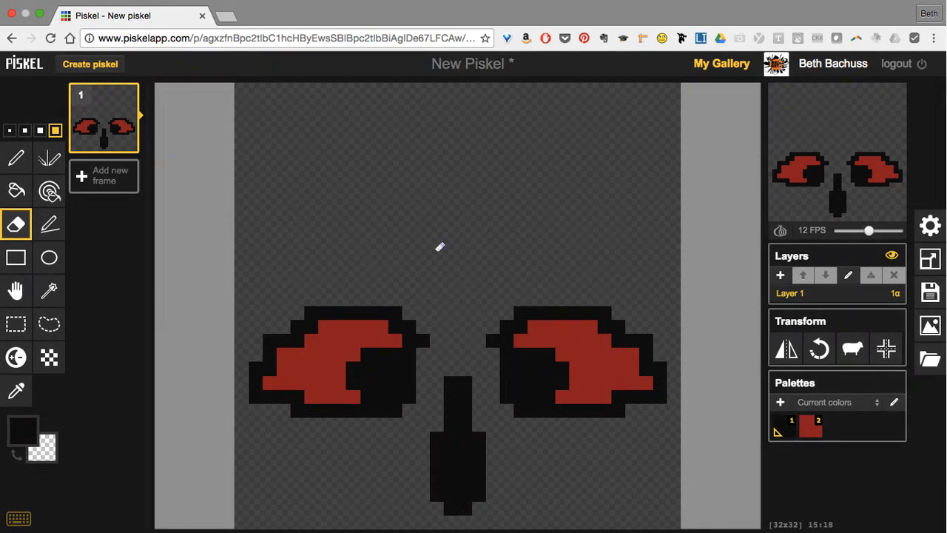
drag(457, 374, 463, 520)
mouse_move(505, 311)
mouse_down()
mouse_move(501, 447)
mouse_move(552, 302)
mouse_move(602, 342)
mouse_move(624, 427)
mouse_up()
Step: Draw a large black triangle across the canvas's upper half with the Stroke tool
key(l)
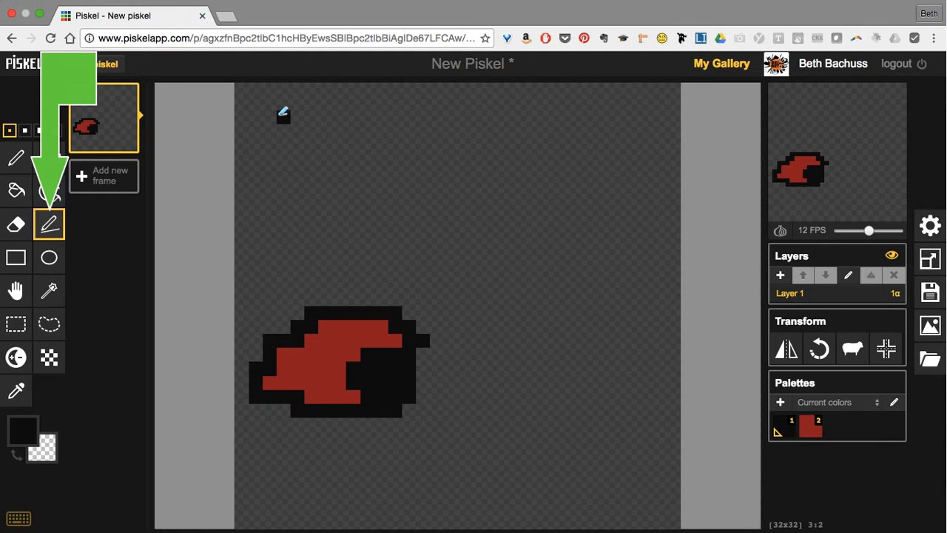
mouse_move(283, 117)
mouse_down()
mouse_move(279, 501)
mouse_move(289, 501)
mouse_move(539, 484)
mouse_move(646, 391)
mouse_move(535, 313)
mouse_move(573, 262)
mouse_move(509, 293)
mouse_move(534, 311)
mouse_move(655, 110)
mouse_up()
drag(333, 127, 287, 111)
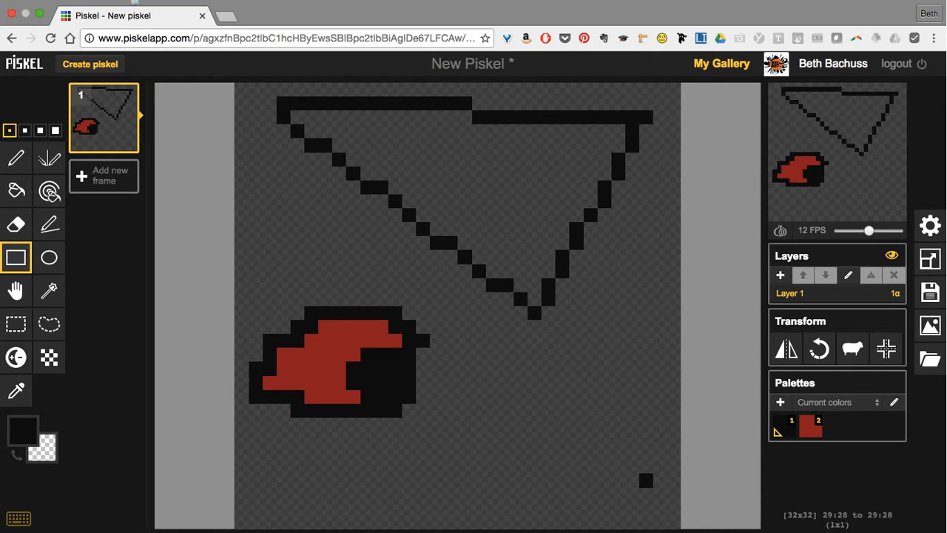
Step: Draw a square about 5×5 pixels in the canvas's lower right and a circle about 12×12 pixels overlapping the triangle
drag(620, 460, 489, 287)
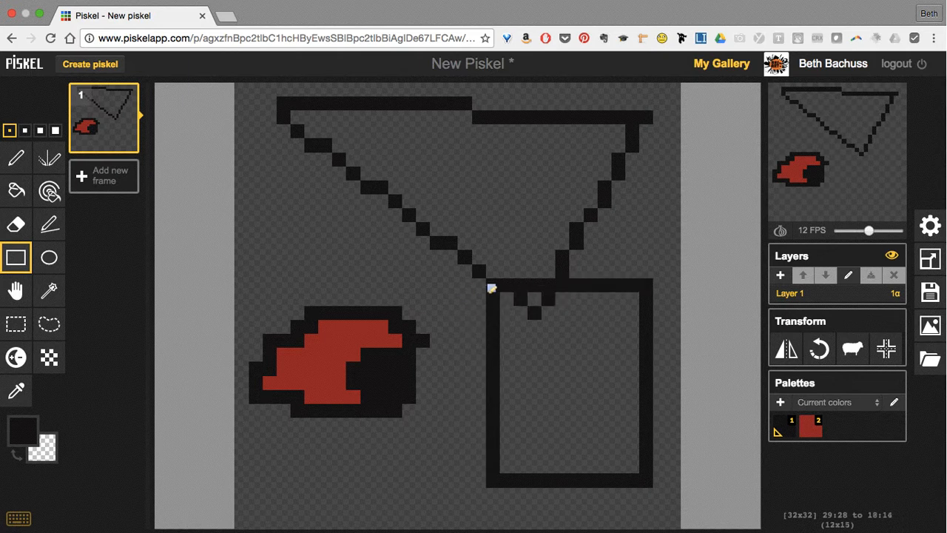
drag(491, 288, 590, 156)
key(c)
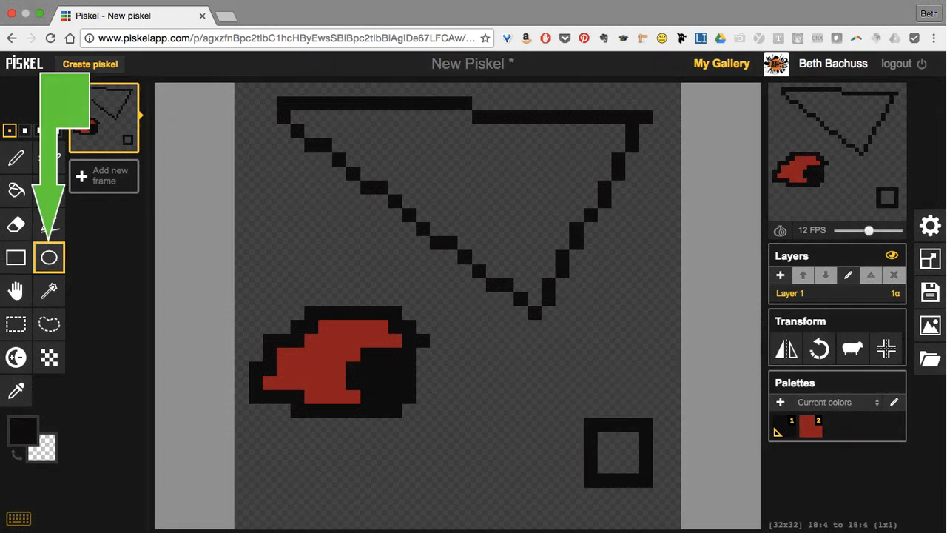
drag(506, 187, 648, 511)
Step: Shift the whole drawing one pixel left, and move the small square about 4 pixels up and 2 left using Shape Selection
key(m)
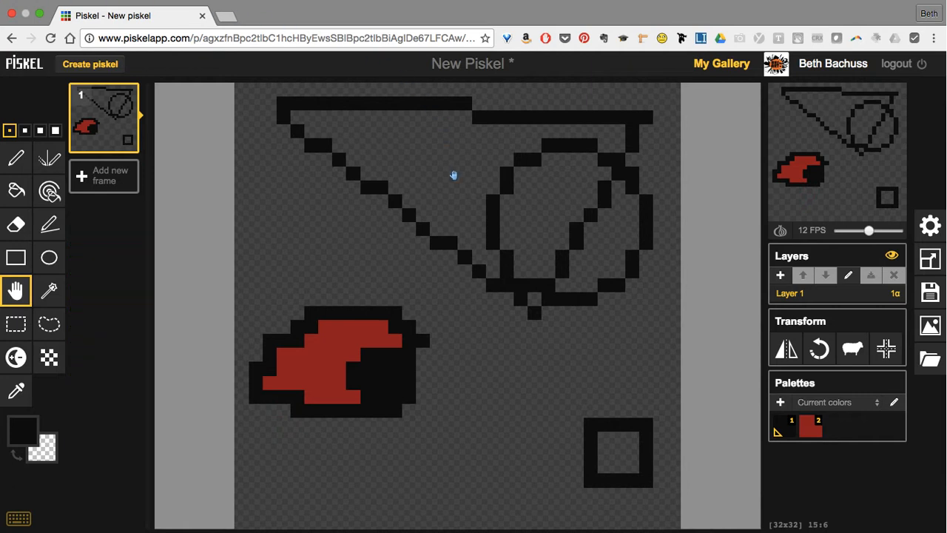
mouse_move(454, 175)
mouse_down()
mouse_move(450, 227)
mouse_move(455, 147)
mouse_move(465, 271)
mouse_move(538, 214)
mouse_move(425, 152)
mouse_move(351, 173)
mouse_move(486, 194)
mouse_move(443, 172)
mouse_up()
key(o)
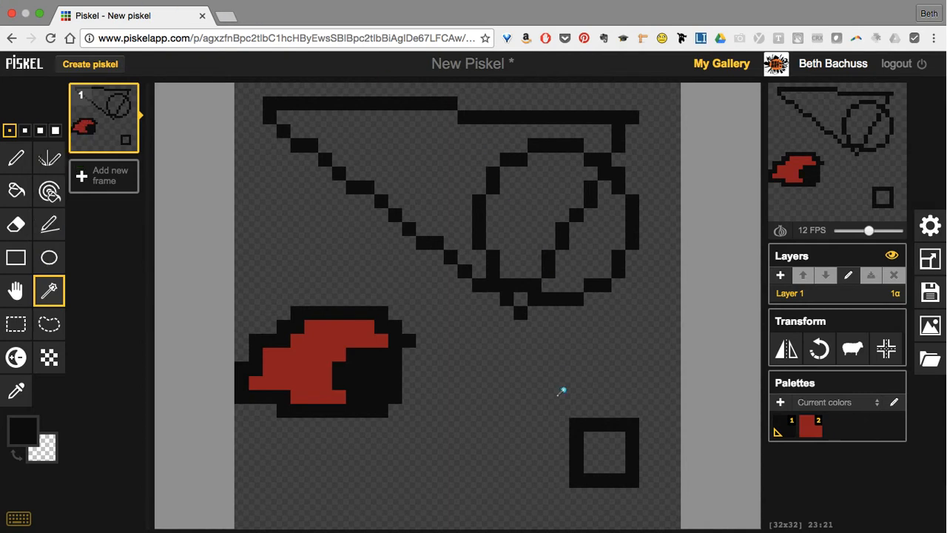
click(632, 449)
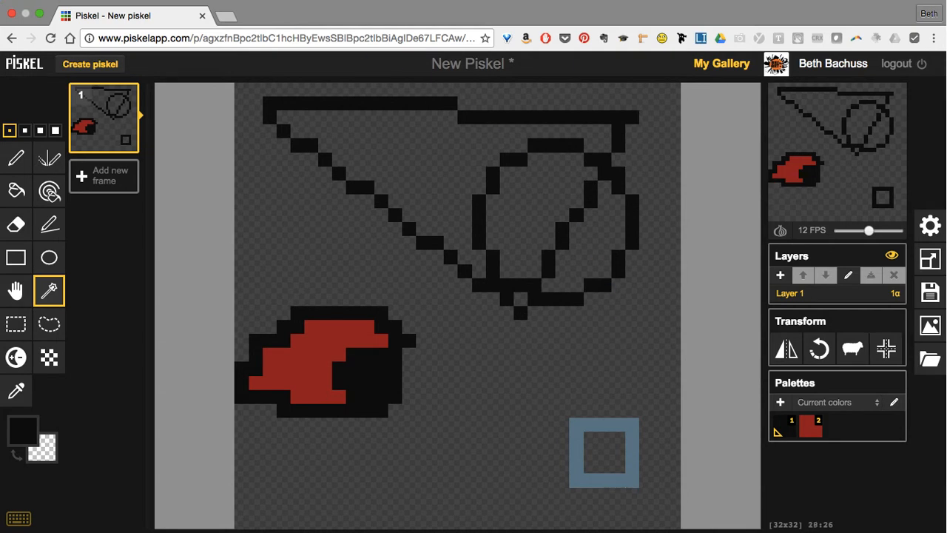
drag(634, 449, 603, 394)
key(super+x)
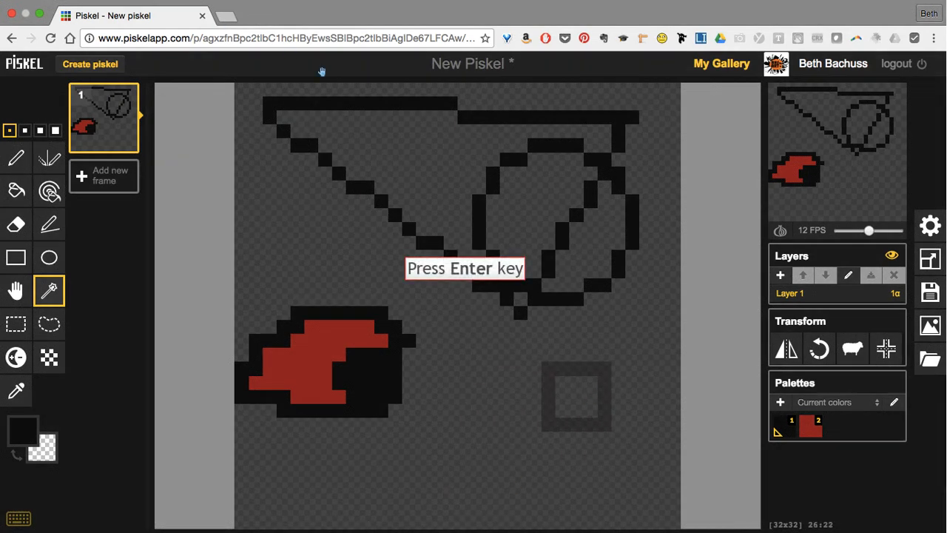
key(Return)
Step: Select the red eye with Rectangle Selection, move it slightly down and right, and try to copy and paste it
key(s)
drag(422, 285, 422, 284)
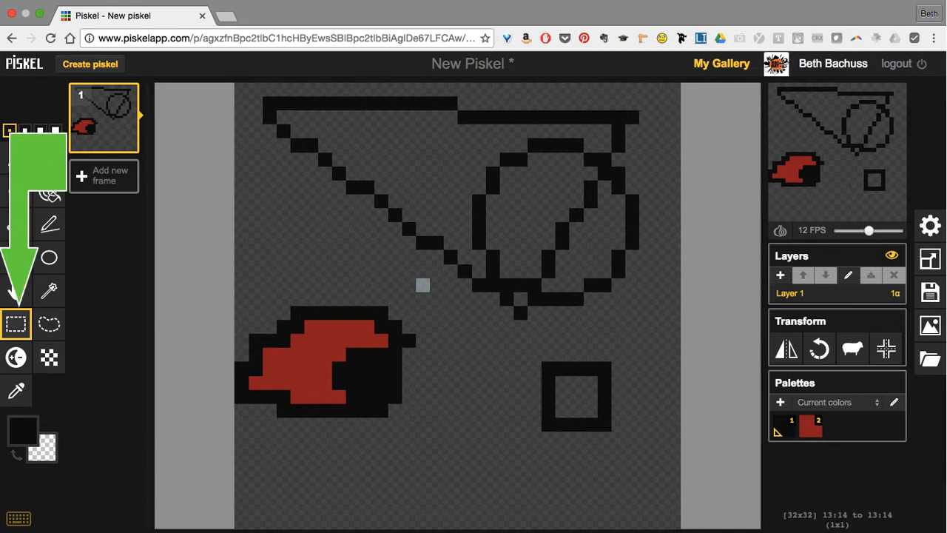
drag(422, 284, 250, 465)
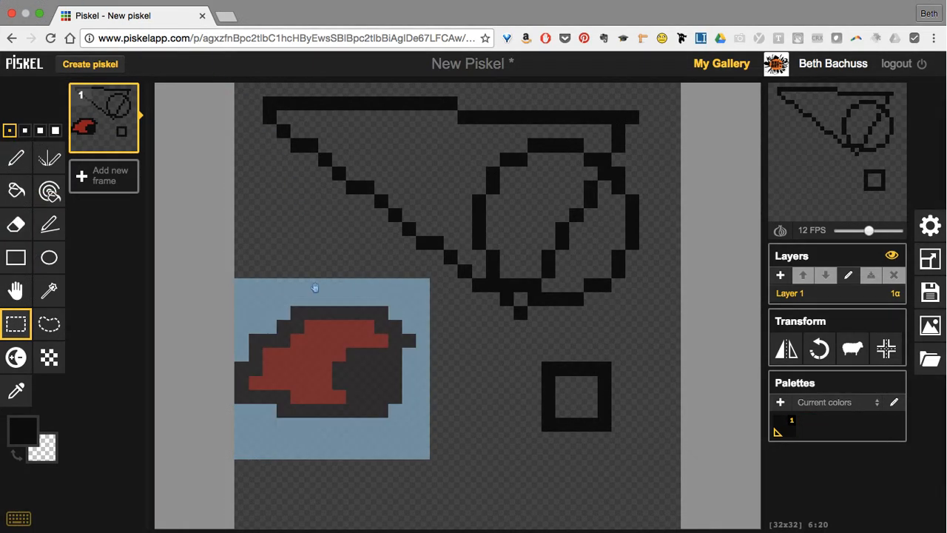
drag(319, 364, 336, 396)
key(super+c)
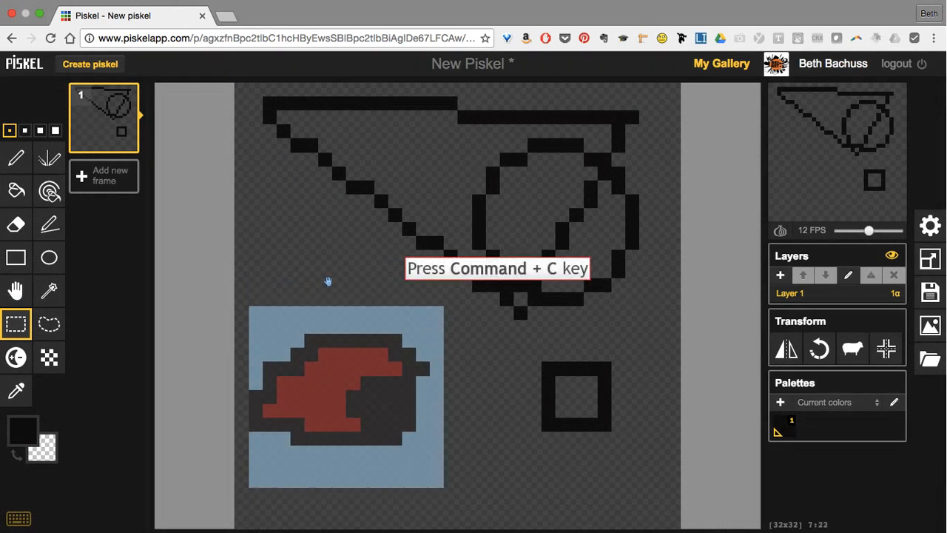
key(Return)
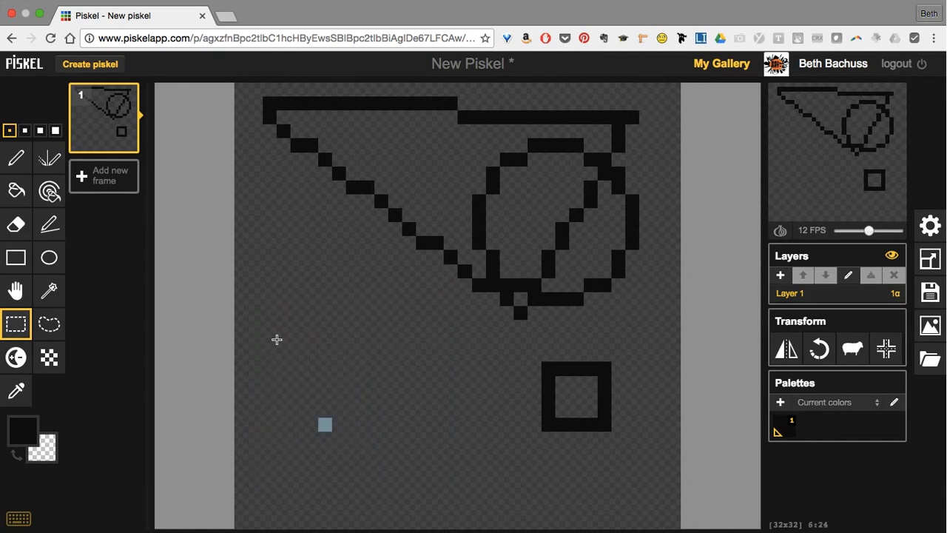
key(super+v)
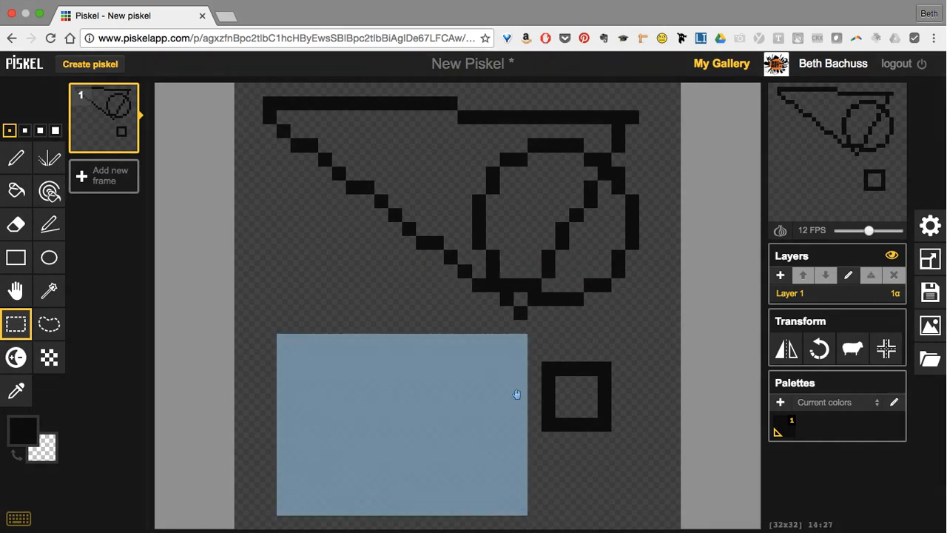
click(520, 340)
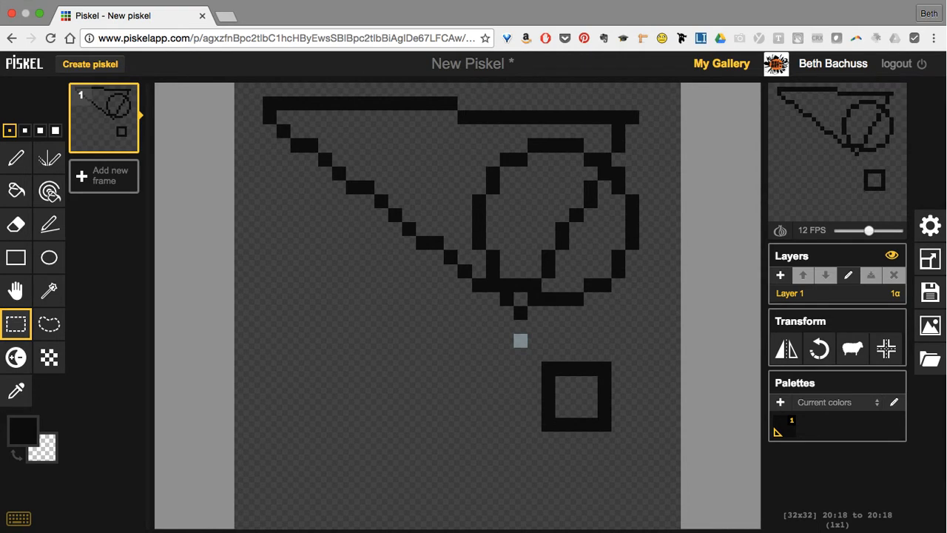
Step: Select the small square with Rectangle Selection, copy and paste it, and move it to the canvas's lower left area
drag(520, 341, 646, 487)
key(super+c)
key(super+v)
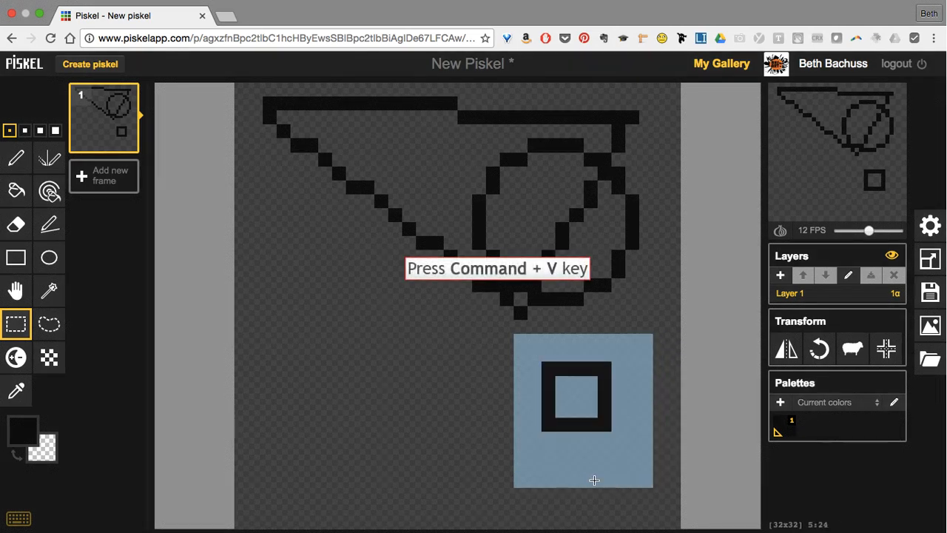
drag(570, 454, 311, 426)
key(Return)
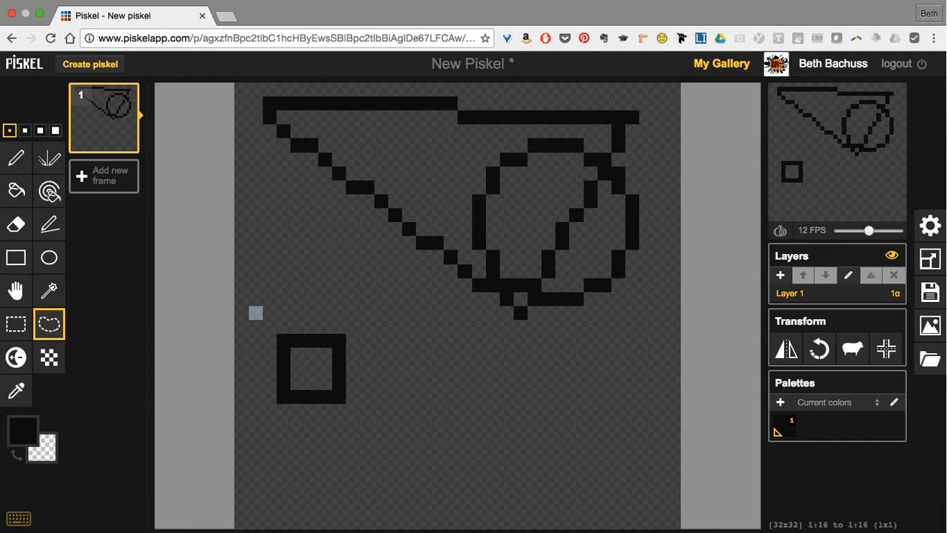
Step: Select the small square with Lasso Selection and move it about 8 pixels up
mouse_move(255, 312)
mouse_down()
mouse_move(402, 457)
mouse_move(379, 316)
mouse_move(328, 286)
mouse_move(264, 320)
mouse_move(256, 299)
mouse_move(321, 515)
mouse_move(254, 486)
mouse_move(255, 297)
mouse_up()
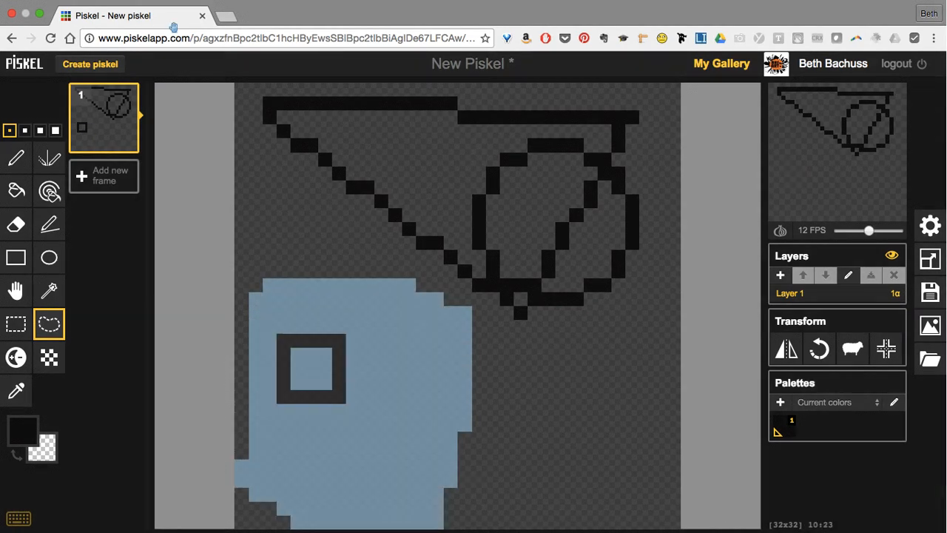
mouse_move(385, 412)
mouse_down()
mouse_move(412, 303)
mouse_move(393, 296)
mouse_up()
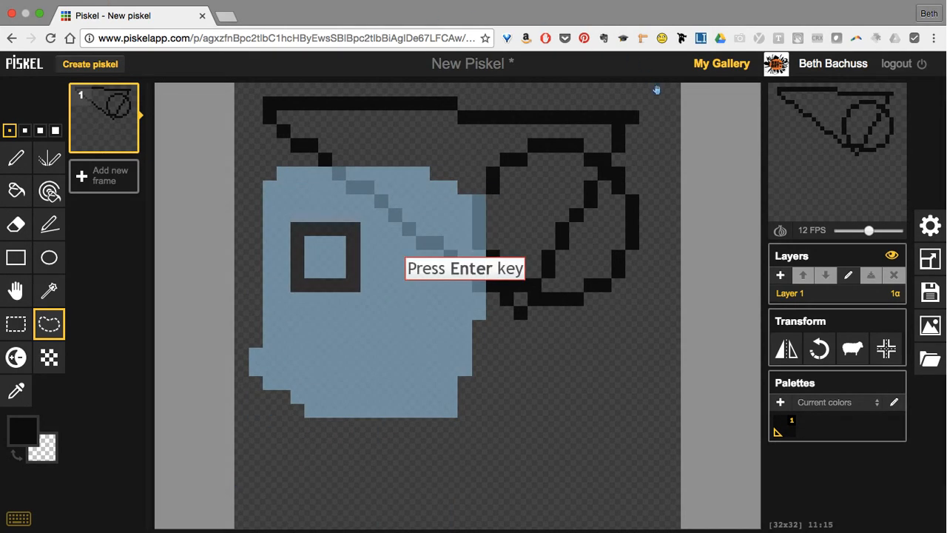
Step: Select the triangle and circle without the square using Lasso Selection, and move them about 15 pixels down
key(s)
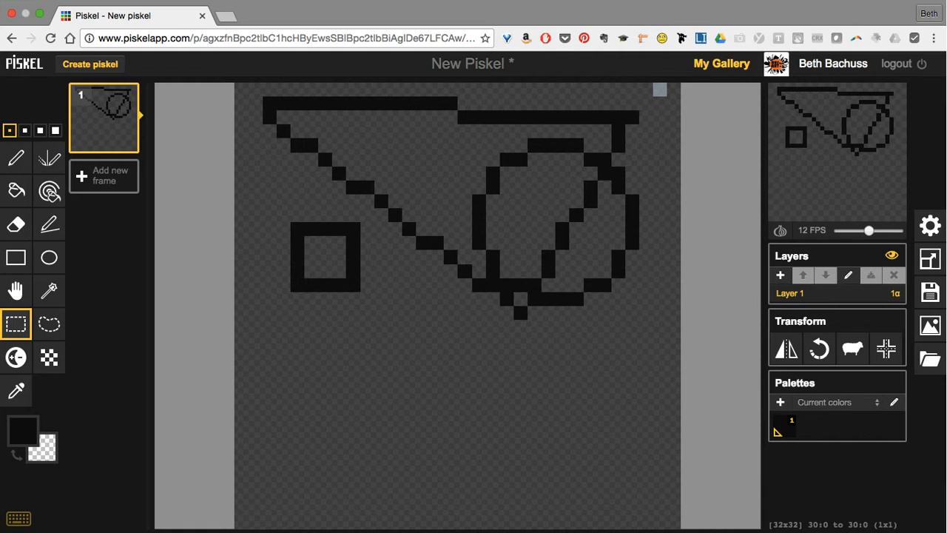
mouse_move(659, 89)
mouse_down()
mouse_move(389, 155)
mouse_move(214, 214)
mouse_move(276, 271)
mouse_move(269, 355)
mouse_move(259, 330)
mouse_up()
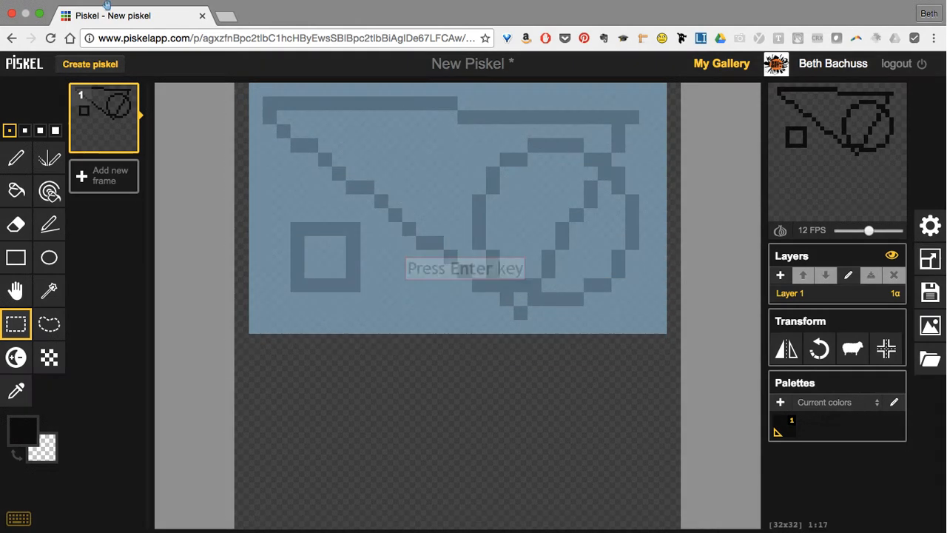
key(h)
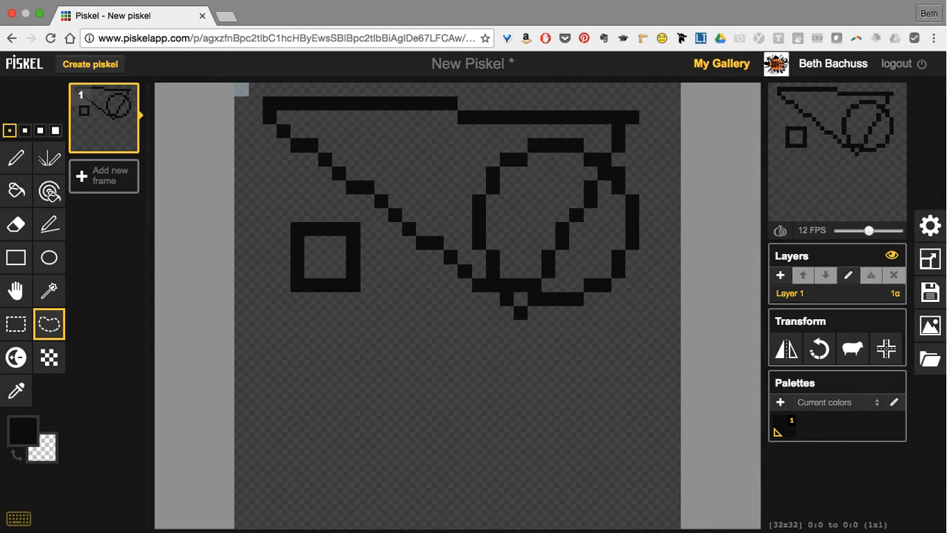
mouse_move(241, 90)
mouse_down()
mouse_move(286, 171)
mouse_move(353, 209)
mouse_move(446, 301)
mouse_move(604, 326)
mouse_move(678, 216)
mouse_move(663, 91)
mouse_up()
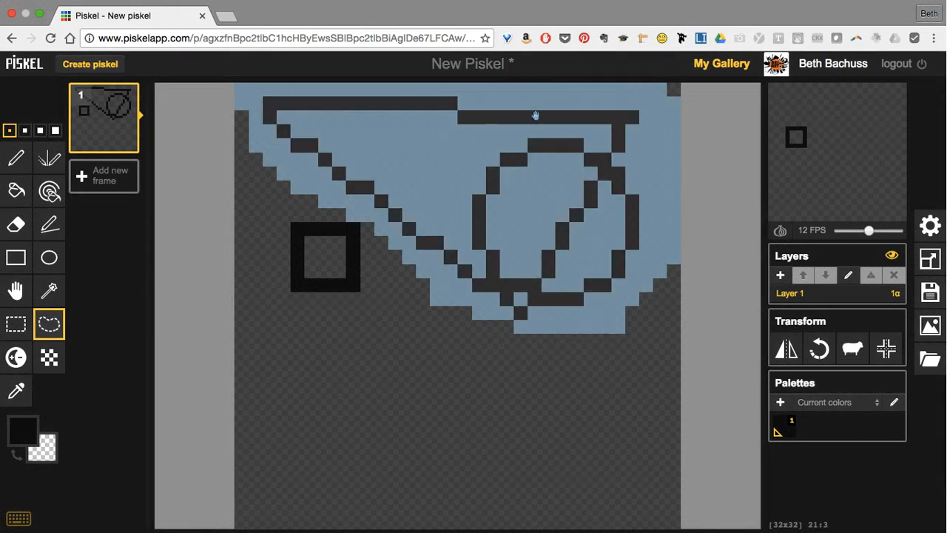
mouse_move(538, 133)
mouse_down()
mouse_move(554, 311)
mouse_move(523, 341)
mouse_up()
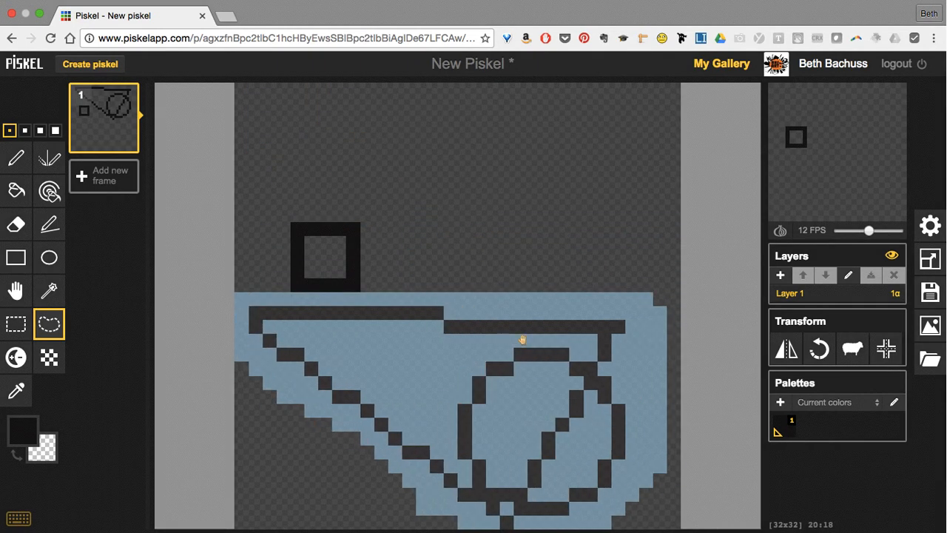
key(Return)
Step: Draw black checkered strokes across the empty upper part of the canvas with the Dithering tool
key(t)
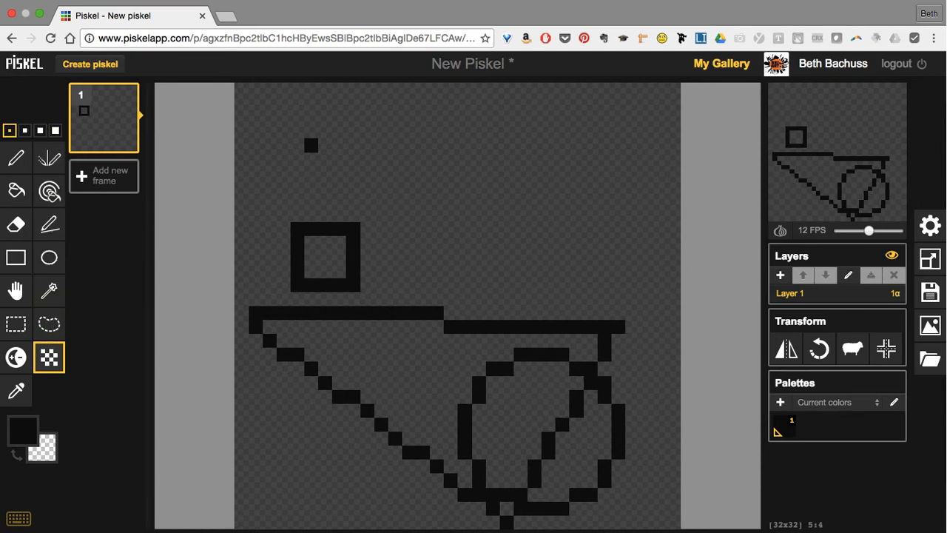
mouse_move(310, 144)
mouse_down()
mouse_move(523, 159)
mouse_move(531, 178)
mouse_move(517, 299)
mouse_move(528, 299)
mouse_move(403, 245)
mouse_move(356, 194)
mouse_move(398, 169)
mouse_move(471, 187)
mouse_move(427, 144)
mouse_move(508, 171)
mouse_move(386, 168)
mouse_move(555, 184)
mouse_move(442, 189)
mouse_move(429, 165)
mouse_move(477, 192)
mouse_move(485, 113)
mouse_move(490, 251)
mouse_move(484, 209)
mouse_move(512, 155)
mouse_move(572, 290)
mouse_up()
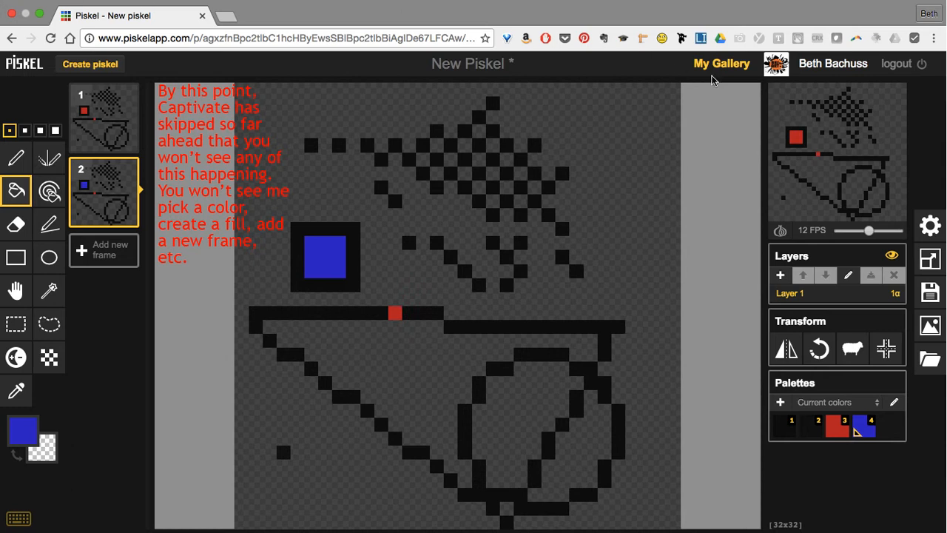
Step: Raise the animation preview speed to 24 FPS and lower it to 10 FPS
mouse_move(868, 232)
mouse_down()
mouse_move(843, 231)
mouse_move(897, 231)
mouse_up()
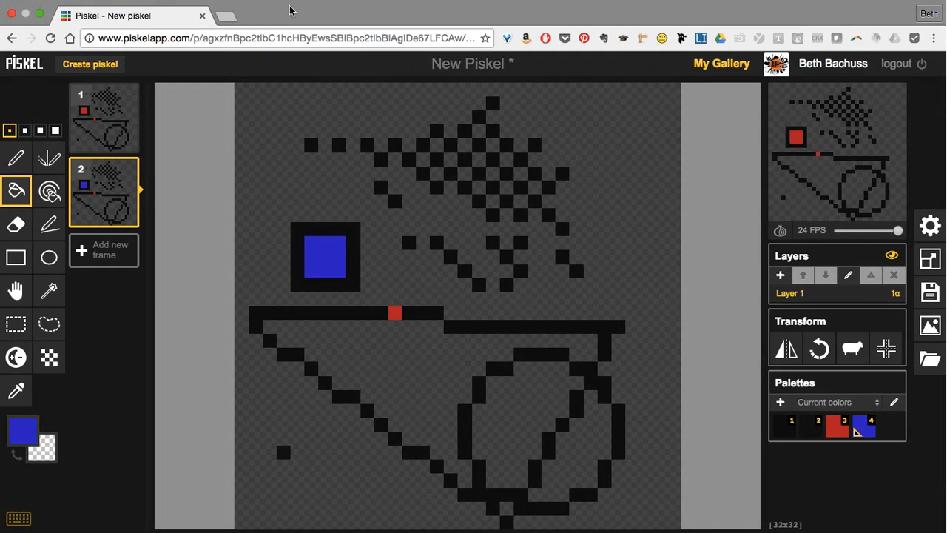
drag(897, 233, 864, 233)
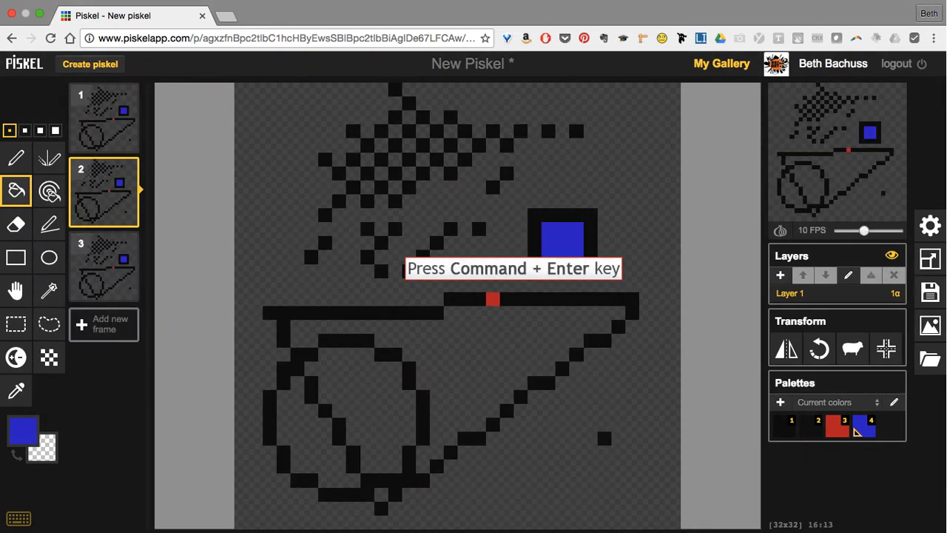